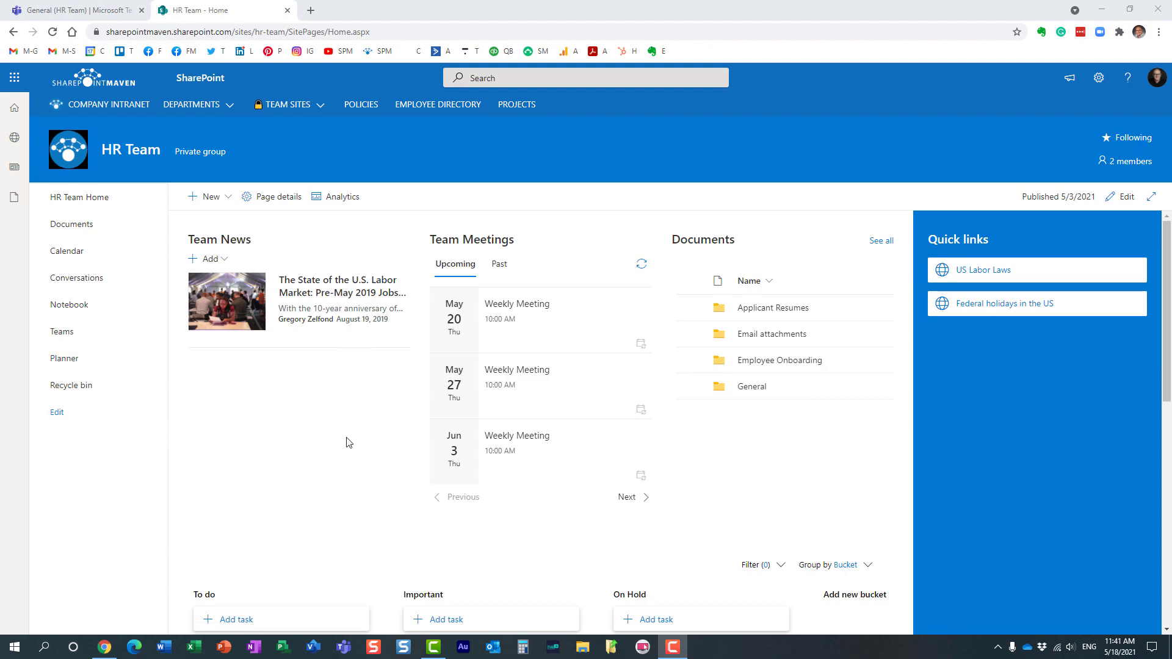
Compare the HR Team's General channel in Microsoft Teams with the HR Team site's home page in SharePoint.
left_click(81, 12)
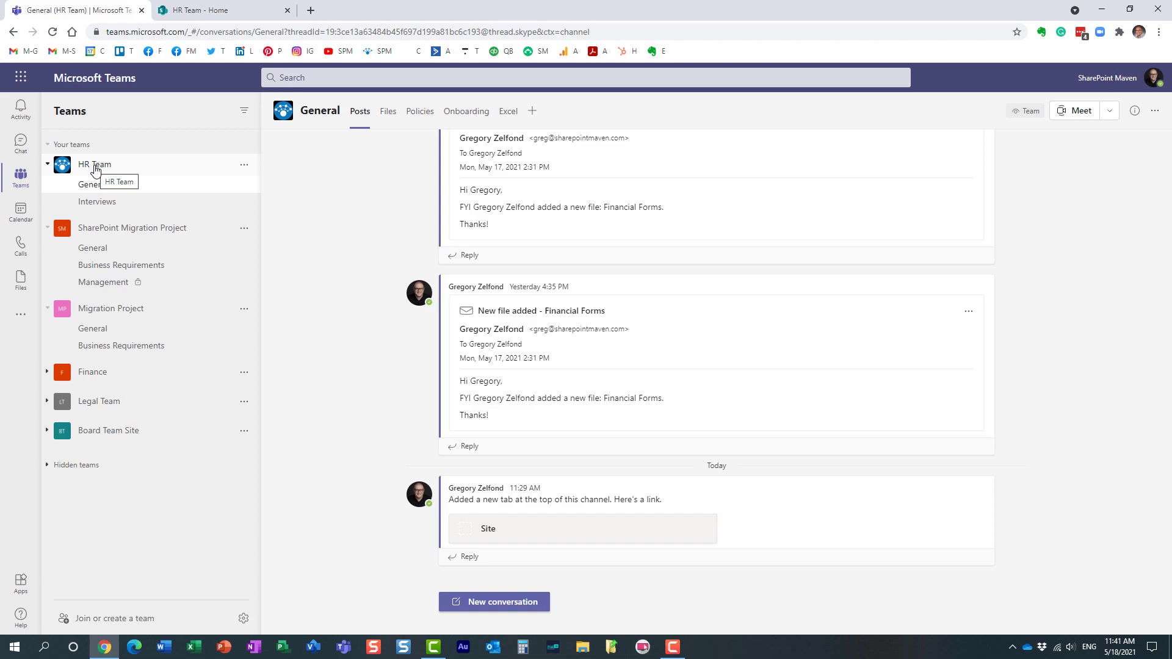
left_click(216, 13)
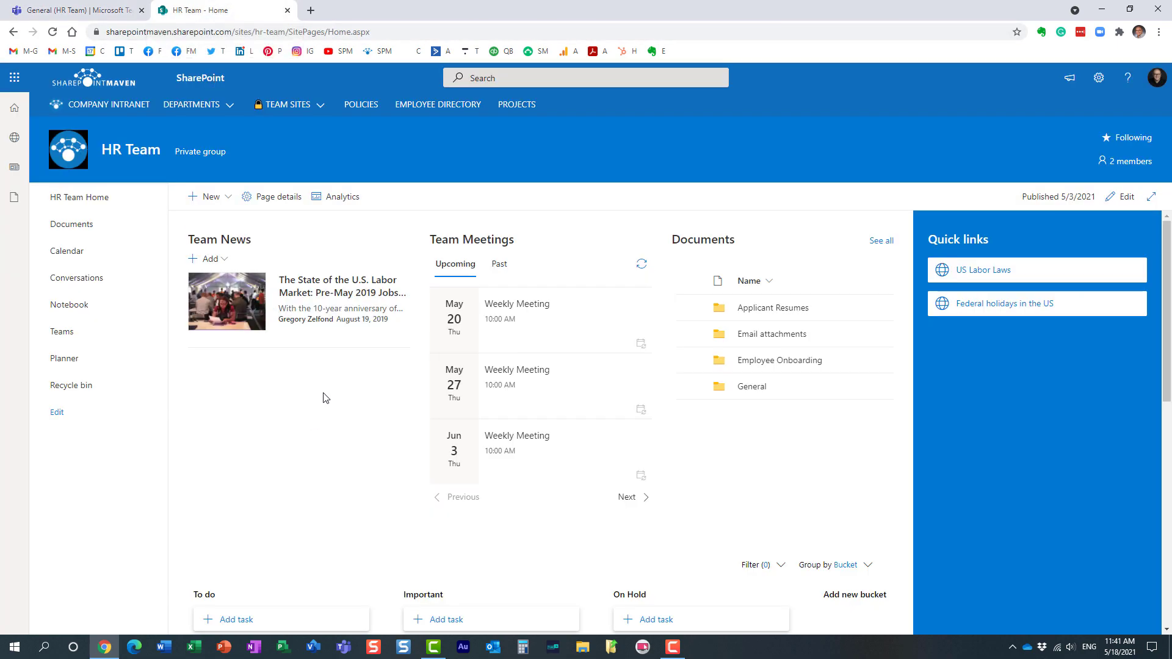
left_click(92, 14)
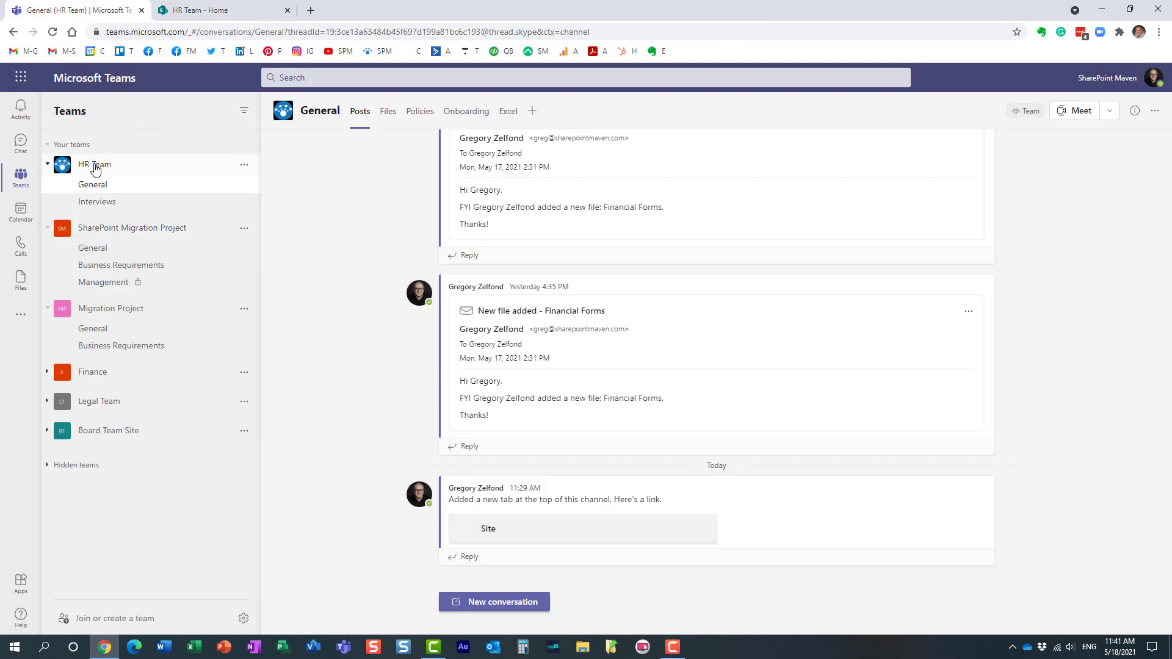
left_click(218, 13)
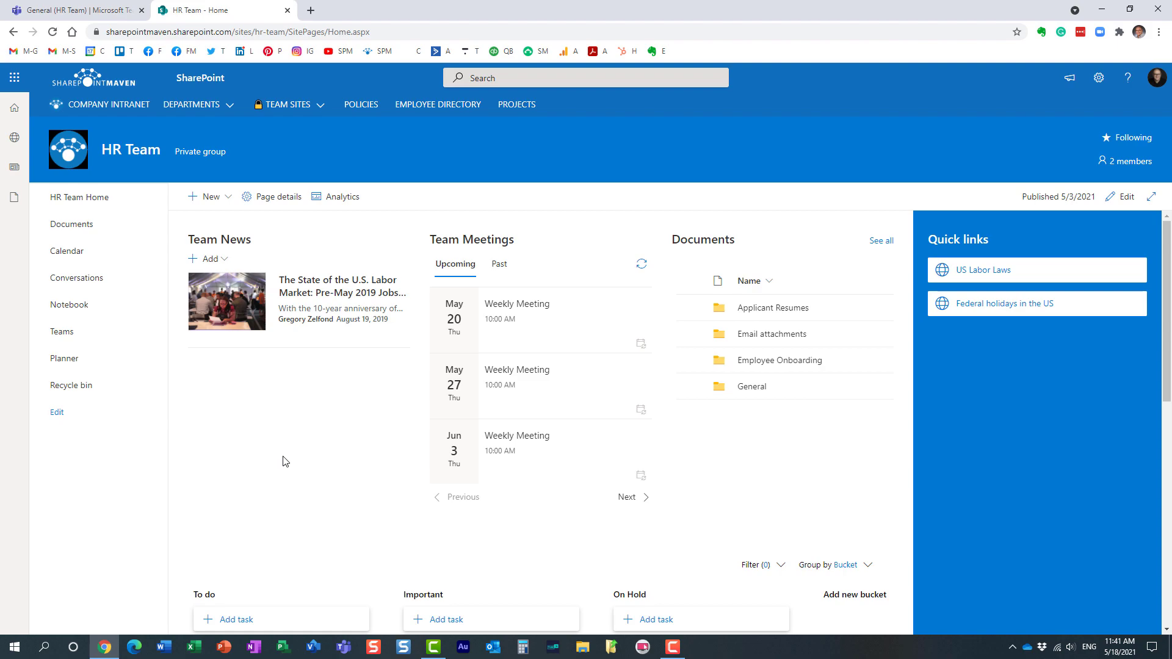
left_click(191, 104)
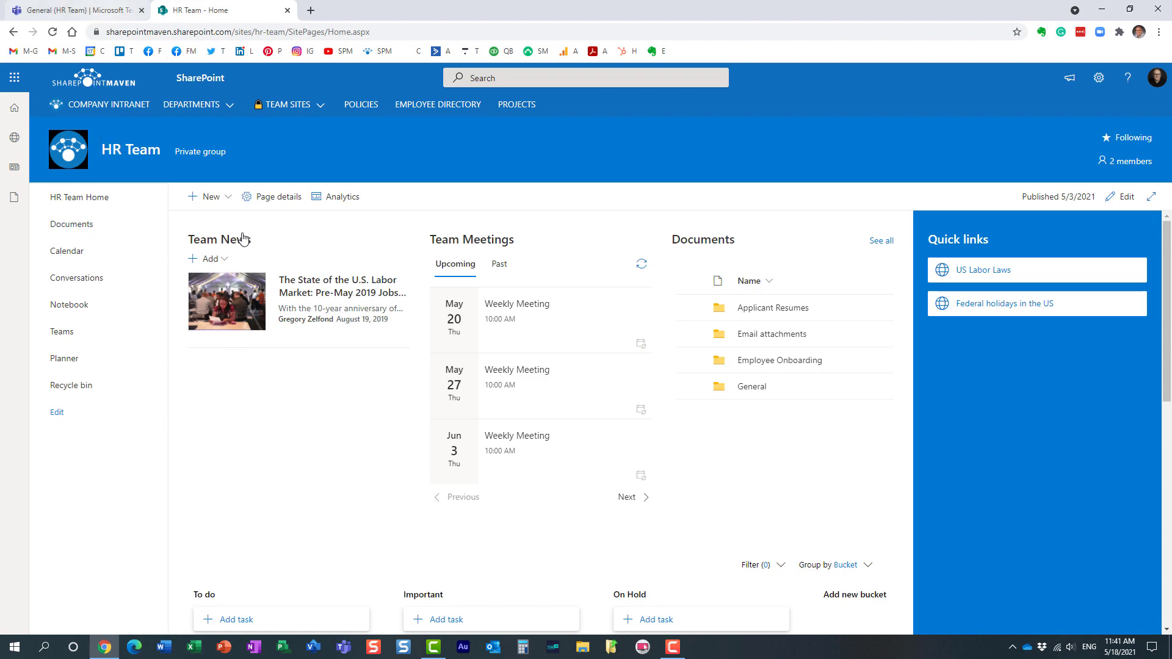
left_click(325, 429)
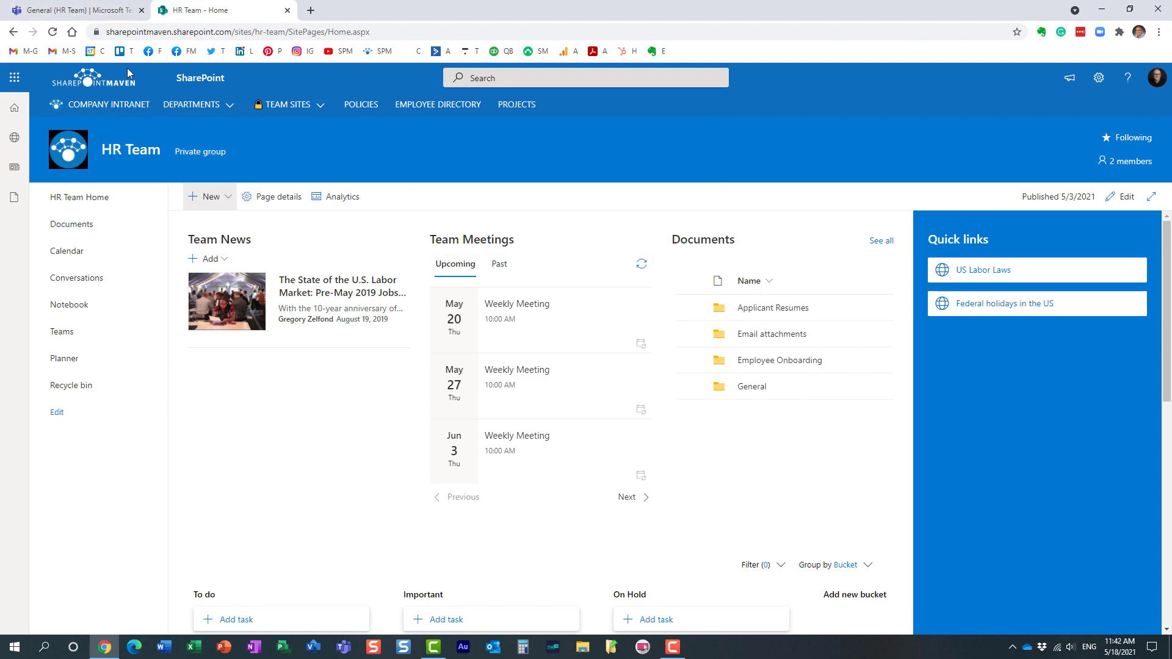
In Teams, add the HR Team site's Home page as a SharePoint tab in the General channel, with a post about the tab.
left_click(85, 10)
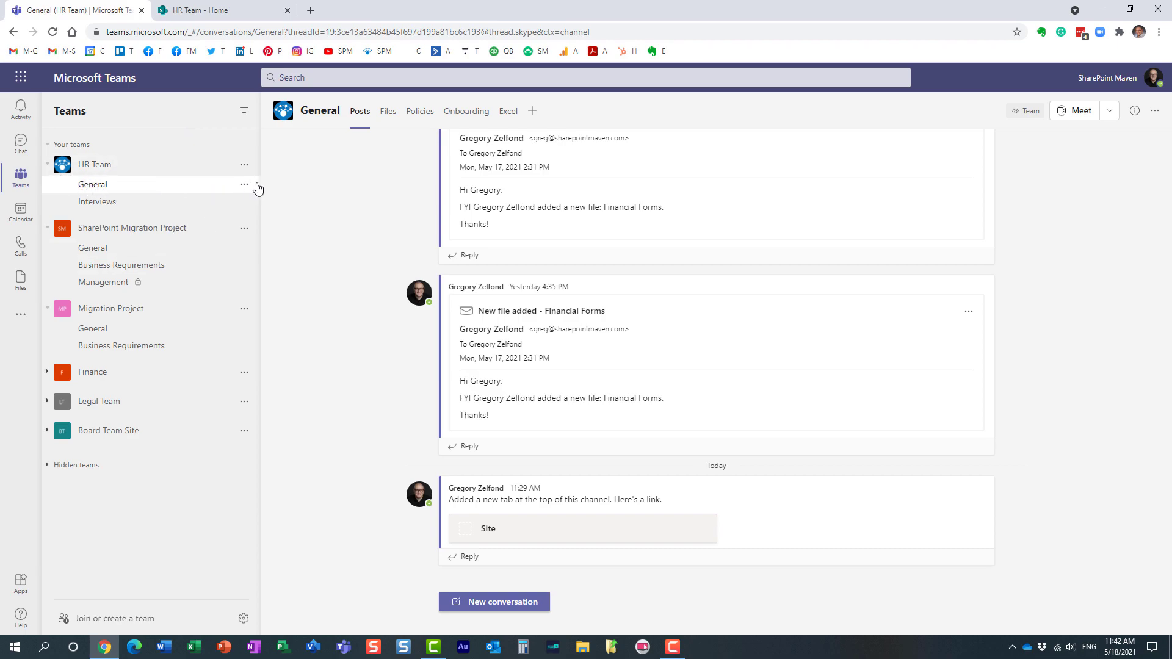
left_click(533, 112)
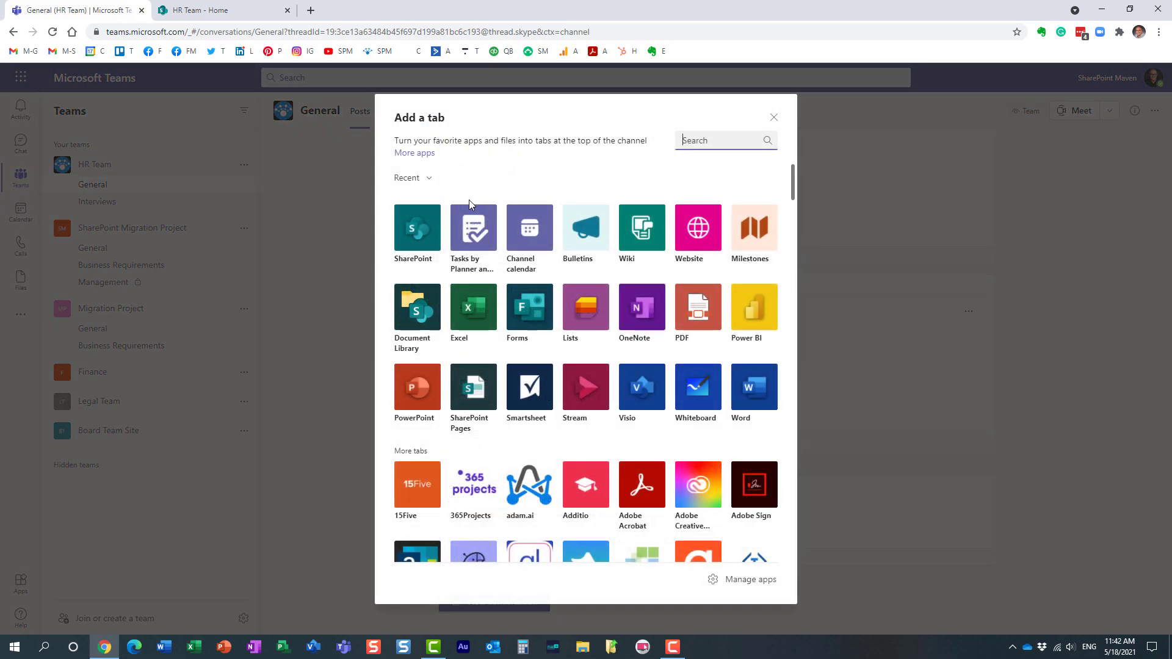
left_click(421, 237)
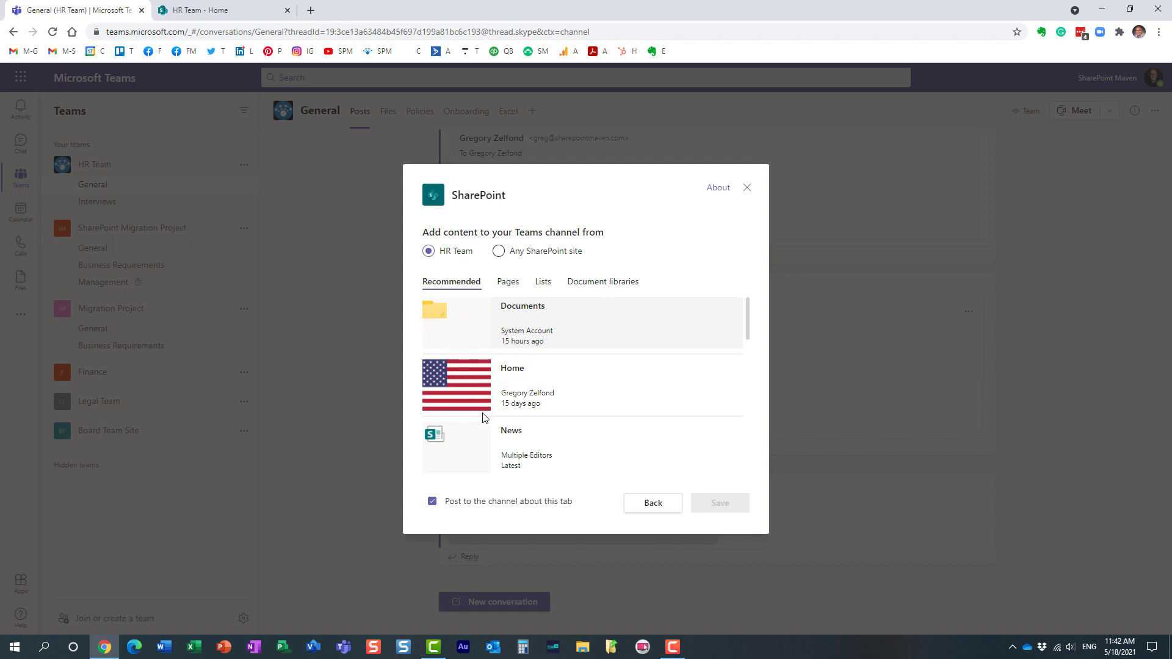
left_click(516, 285)
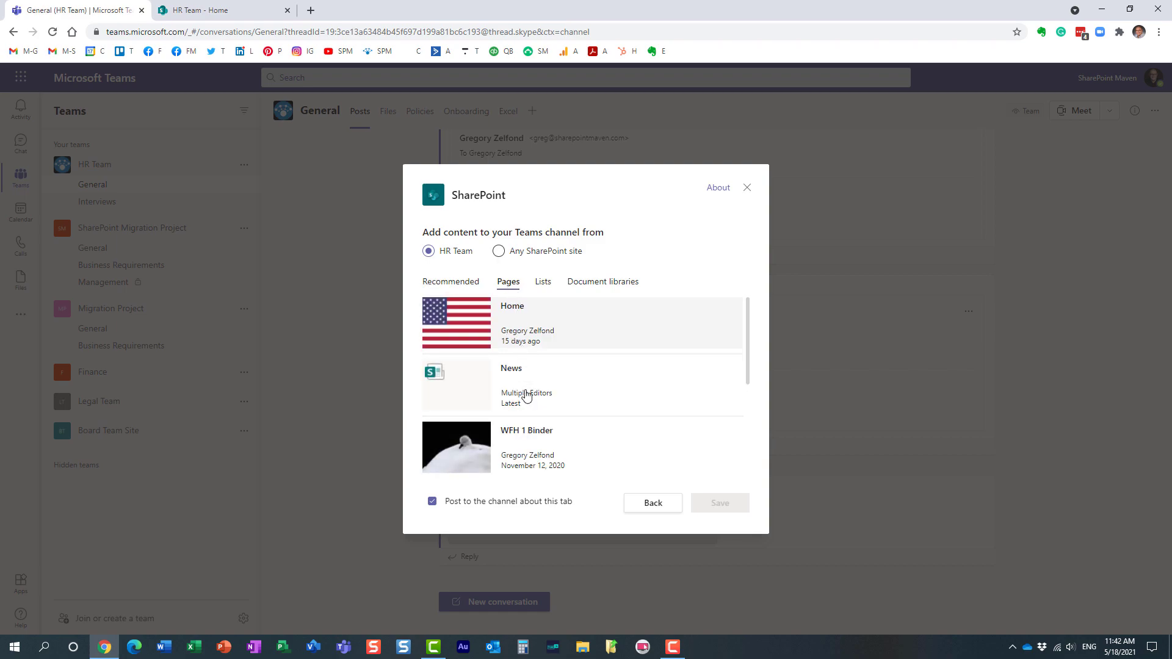
left_click(548, 288)
left_click(603, 284)
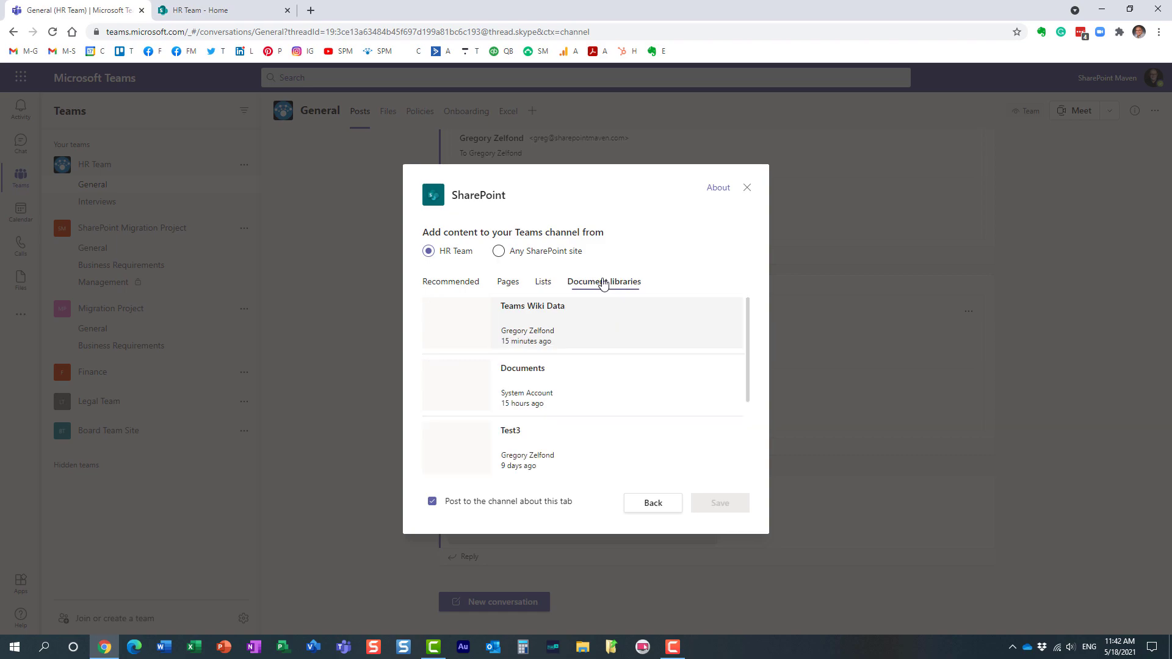
left_click(509, 284)
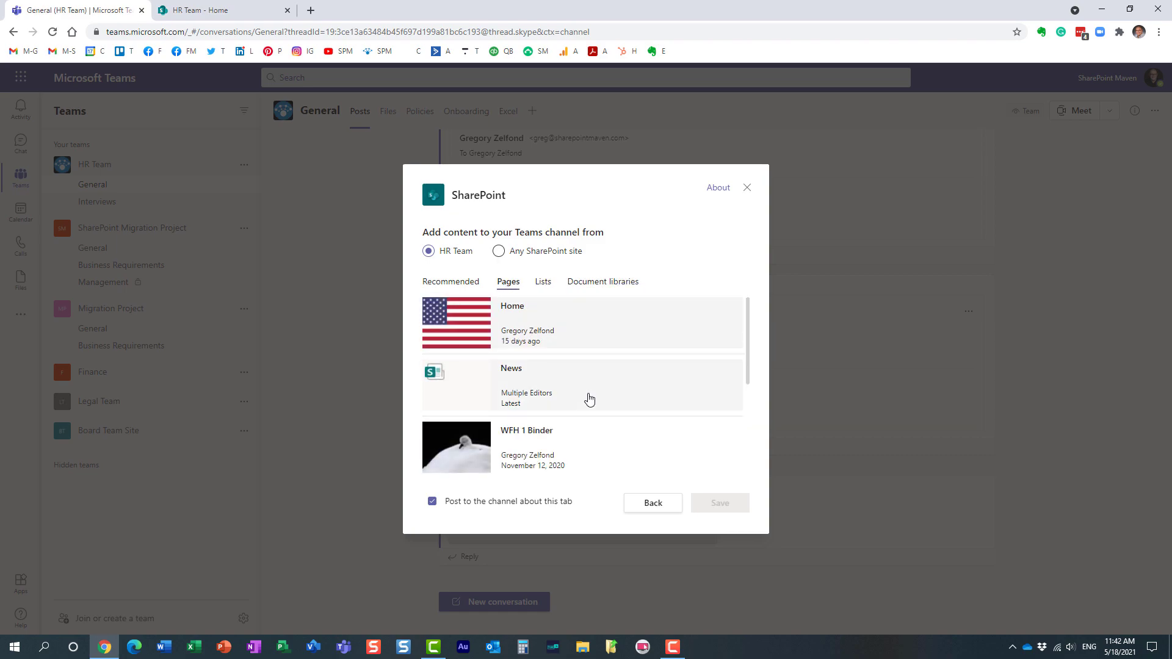
scroll(596, 391, "down", 1)
scroll(597, 392, "up", 1)
left_click(538, 328)
left_click(727, 504)
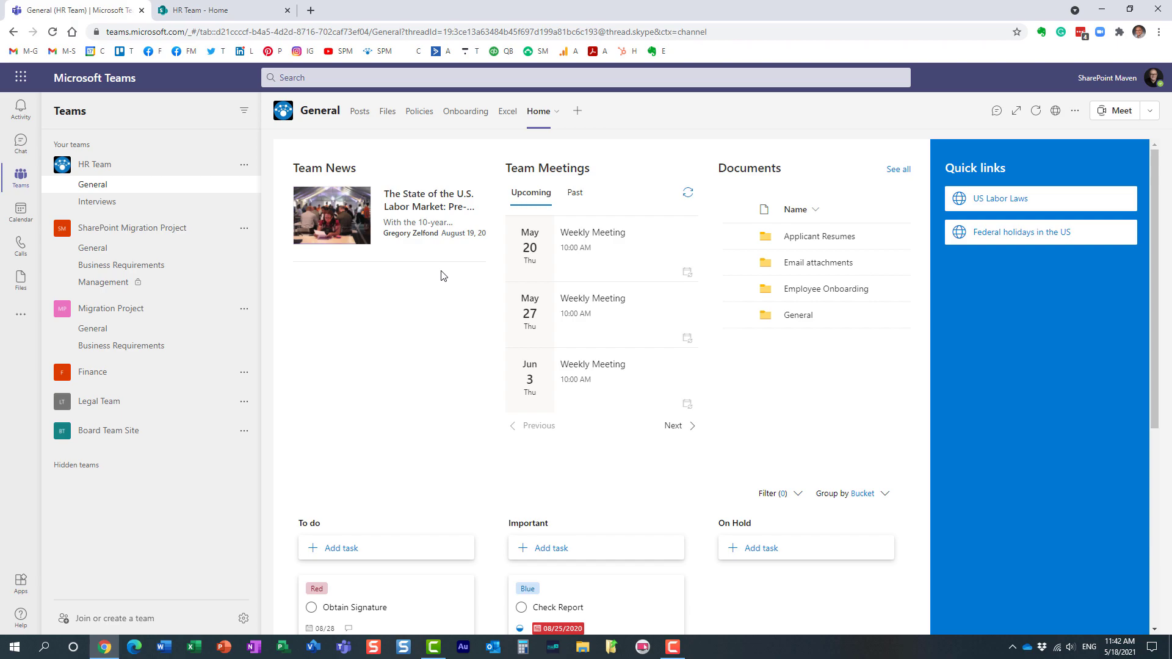
Start another SharePoint tab in the General channel, review the HR Team's lists and document libraries, and choose Any SharePoint site as the source.
left_click(578, 115)
key("Escape")
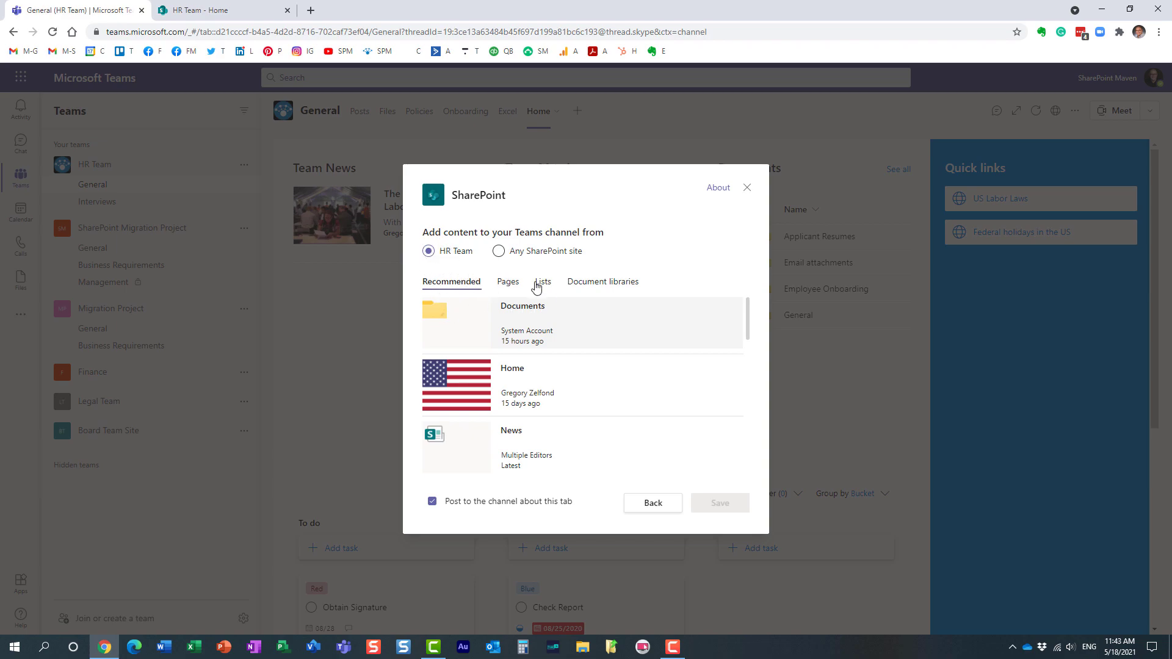
left_click(516, 286)
left_click(542, 286)
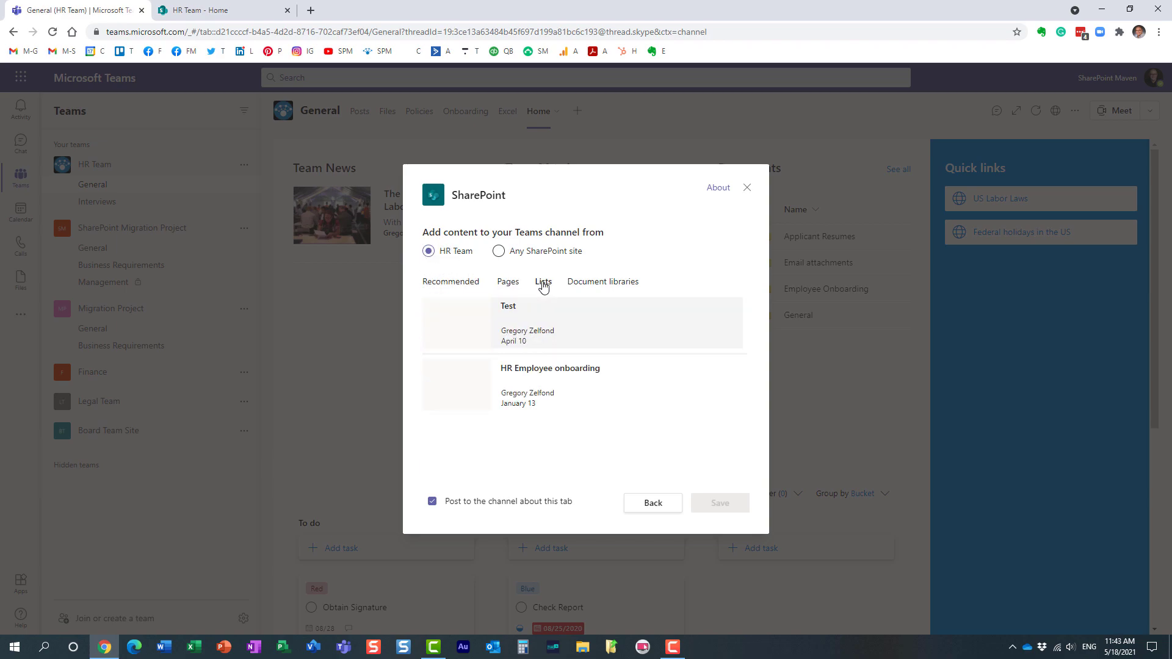
left_click(594, 287)
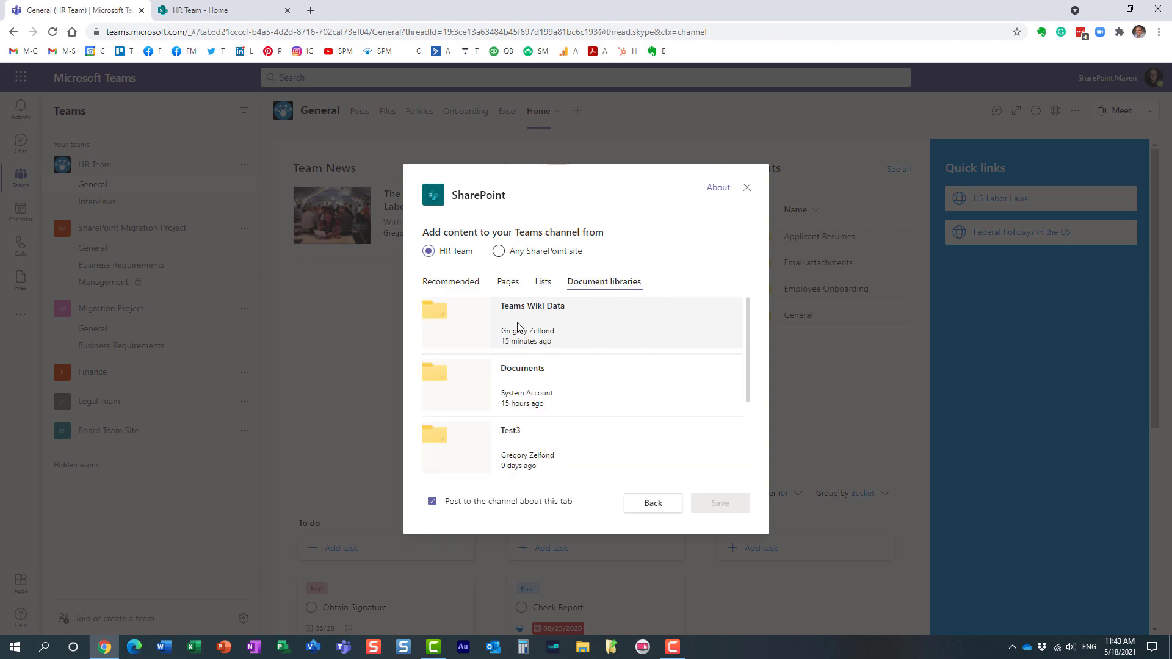
left_click(507, 253)
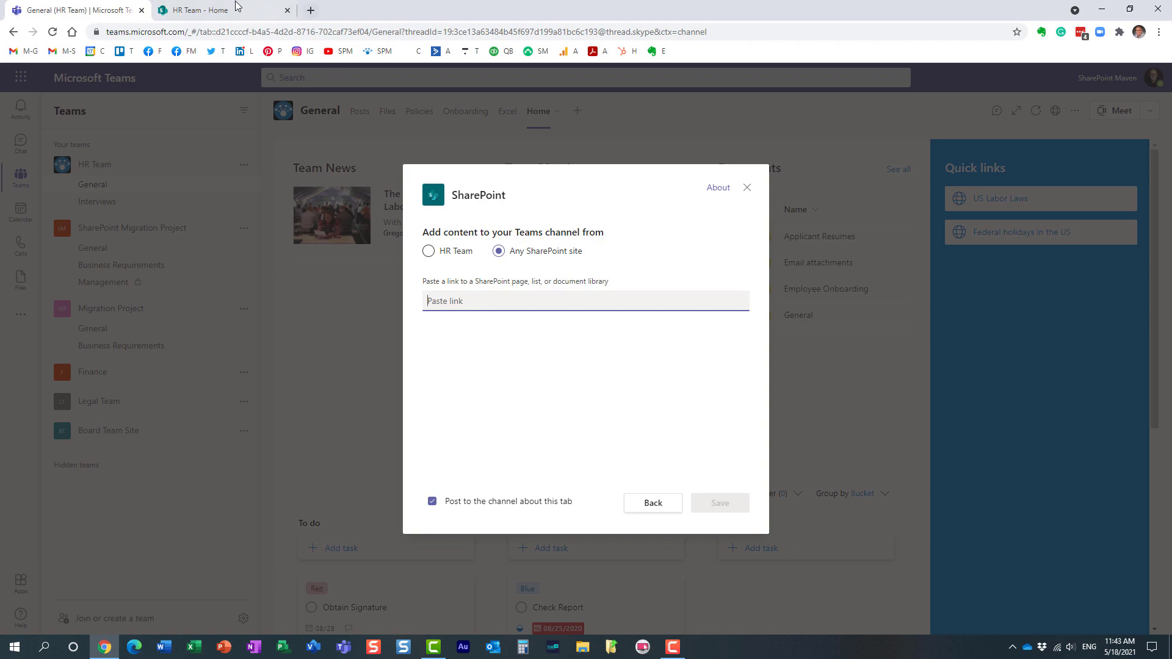
In SharePoint, open the new-employee welcome news post on the Human Resources department site and select its web address for copying.
left_click(217, 14)
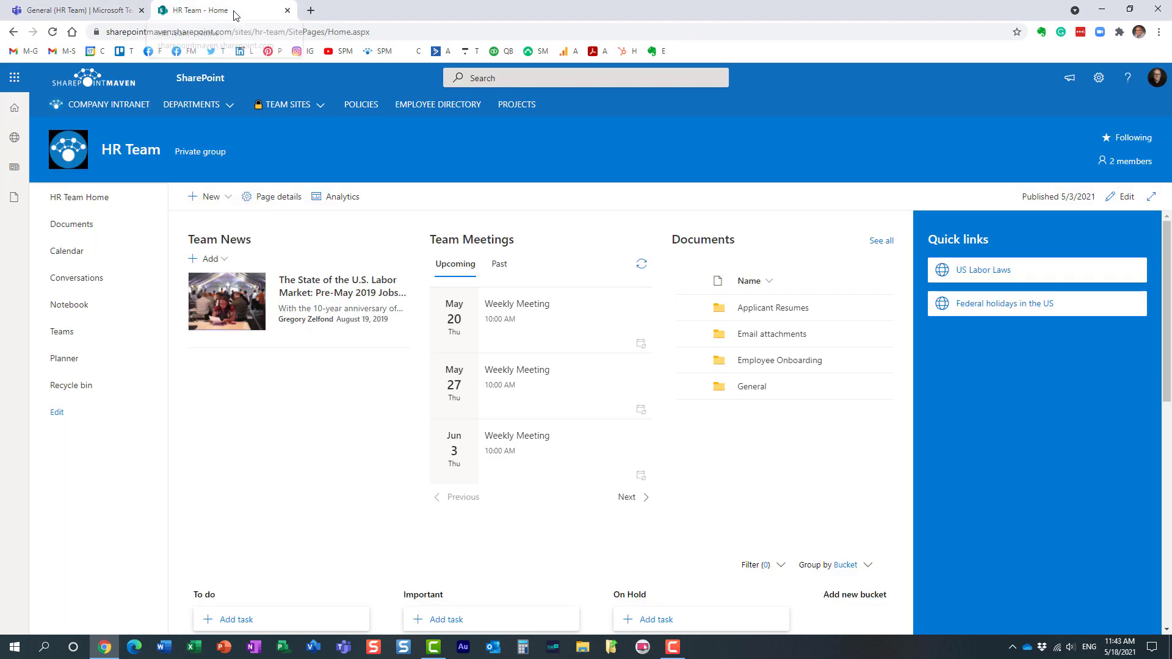
mouse_move(191, 105)
left_click(213, 176)
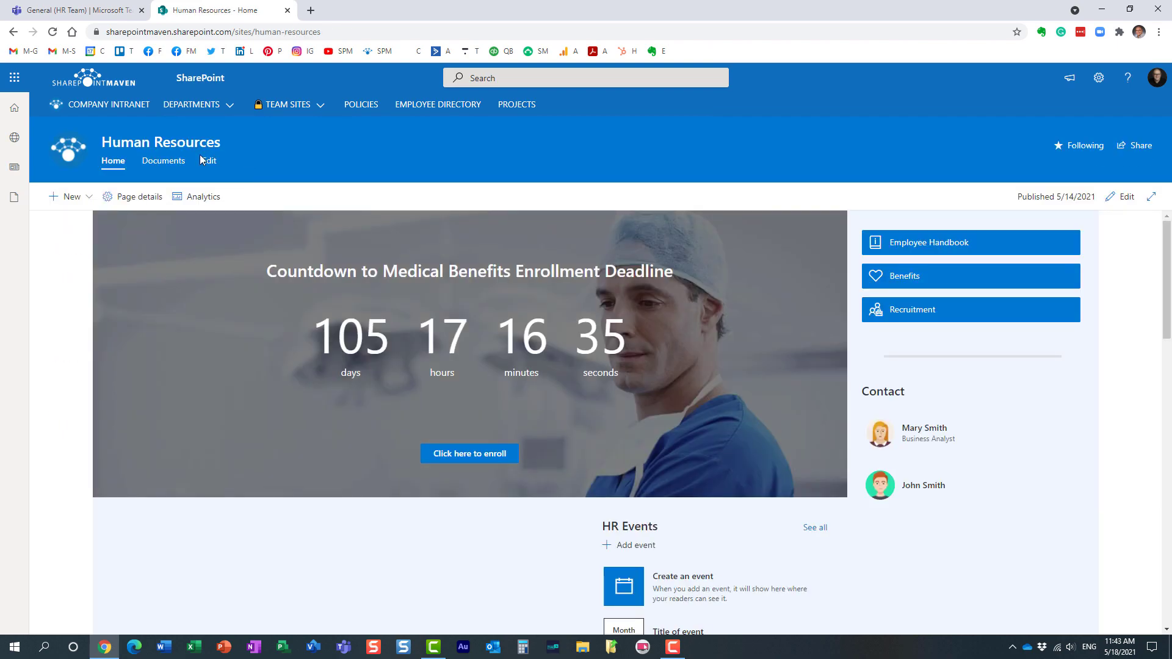
scroll(306, 422, "down", 3)
left_click(287, 406)
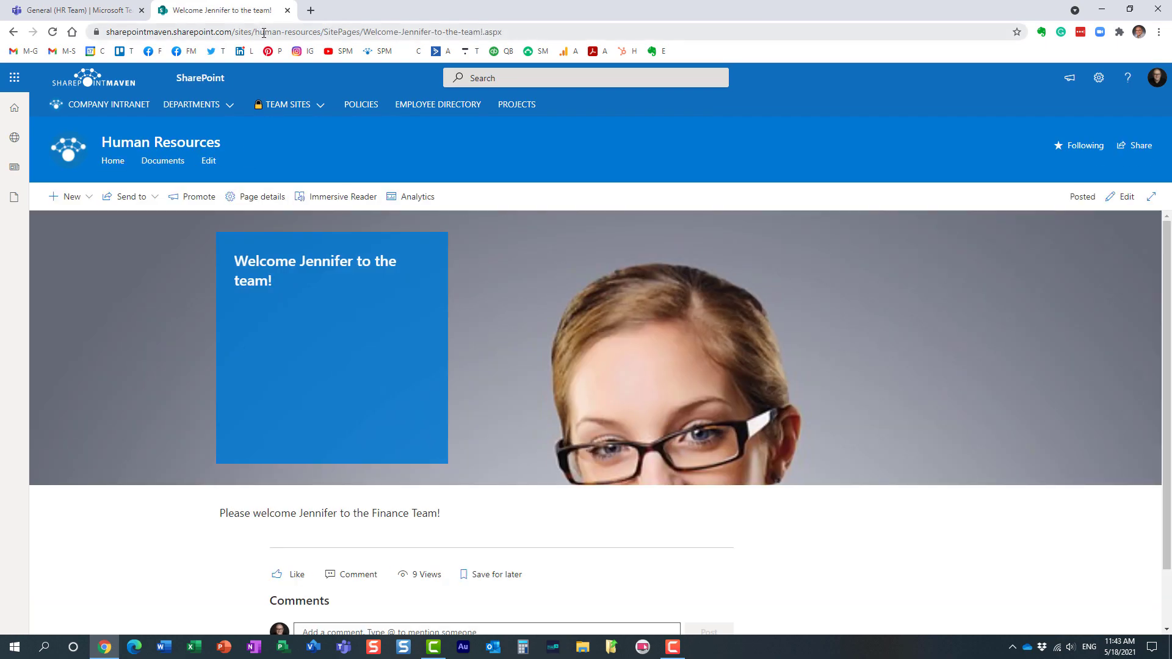
left_click(264, 33)
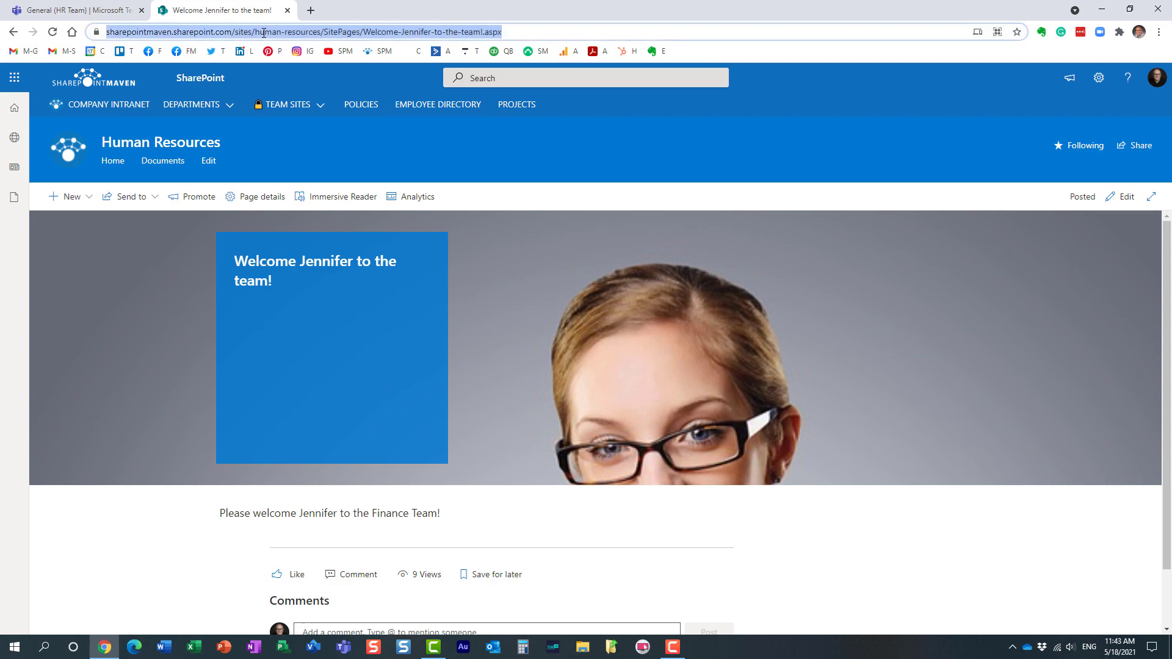
Back in Teams, paste the link to the Human Resources welcome post as the tab's content and save the tab.
left_click(106, 10)
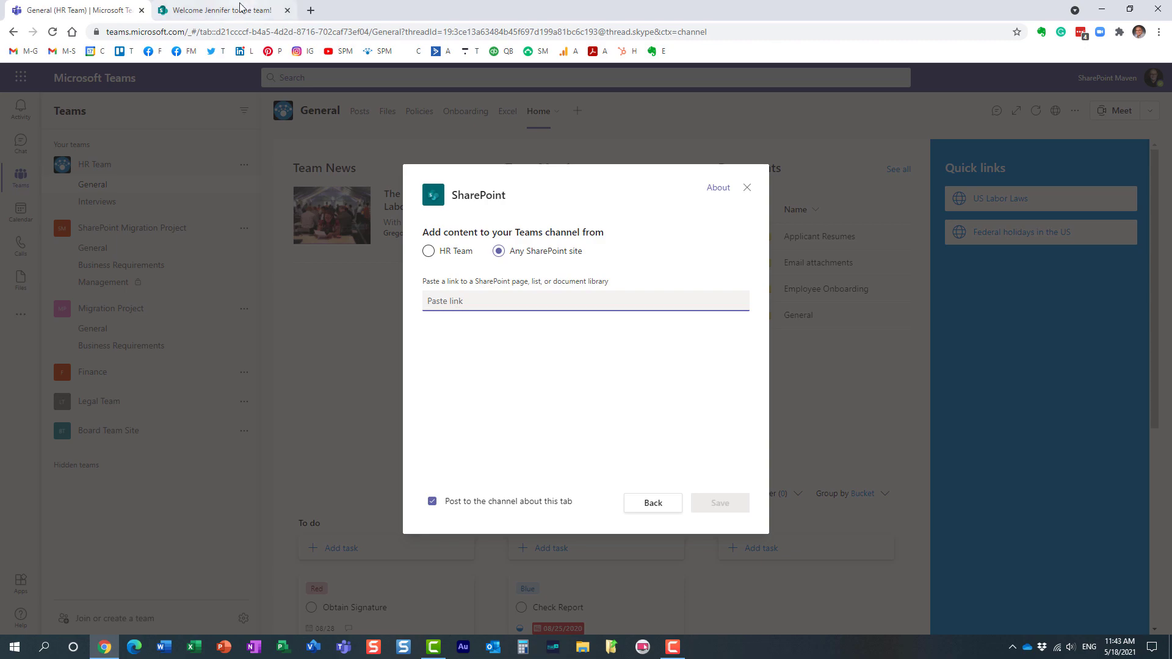
left_click(220, 10)
left_click(78, 12)
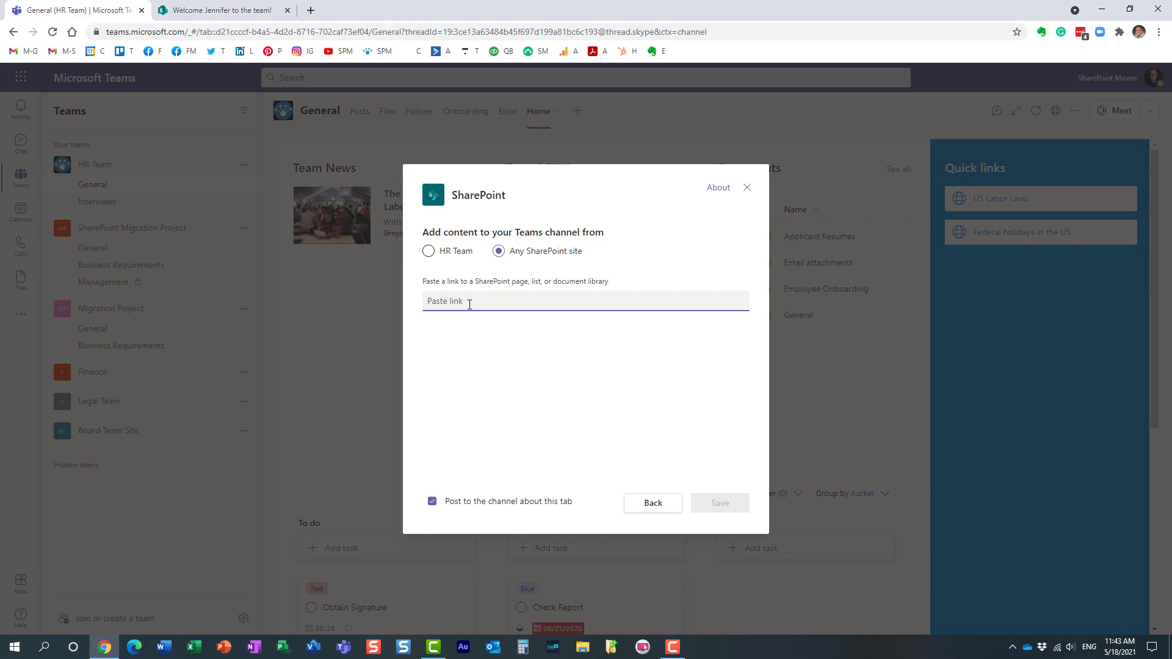
key("ctrl+v")
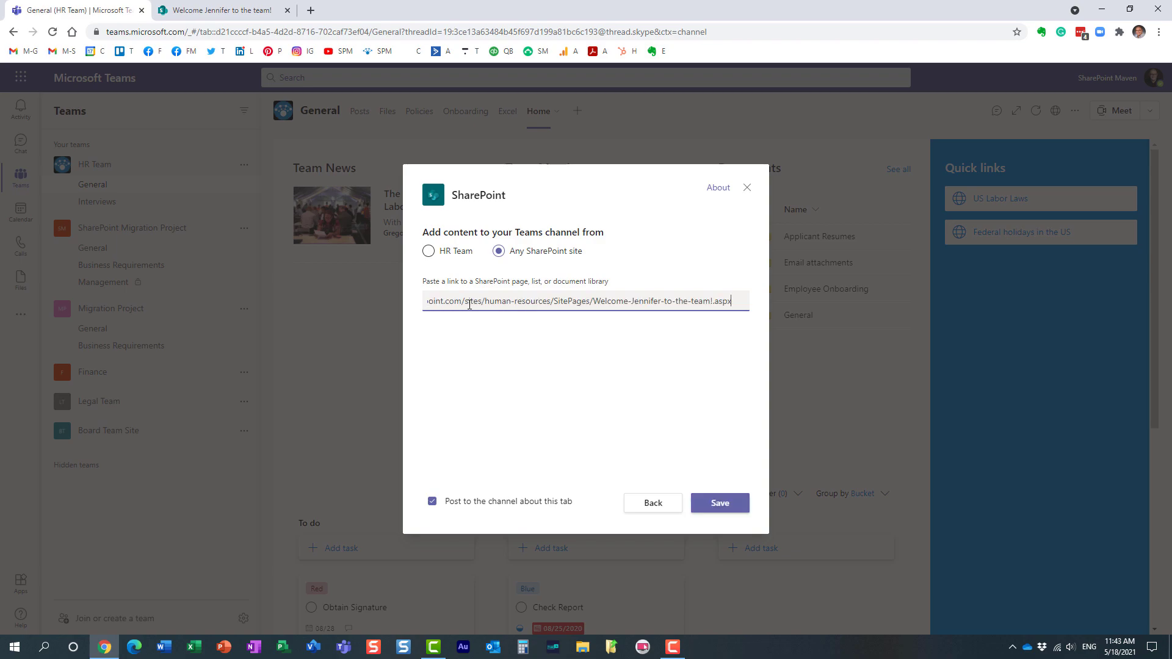
left_click(722, 505)
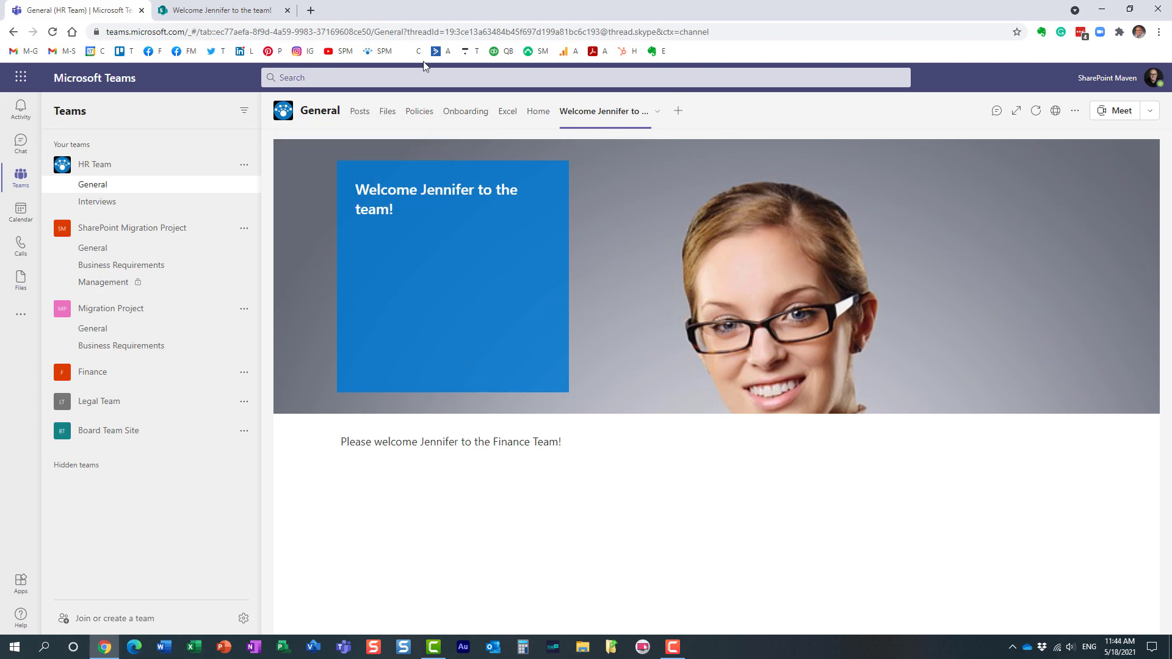
Switch to SharePoint and open the HR Team site from the team sites.
left_click(238, 11)
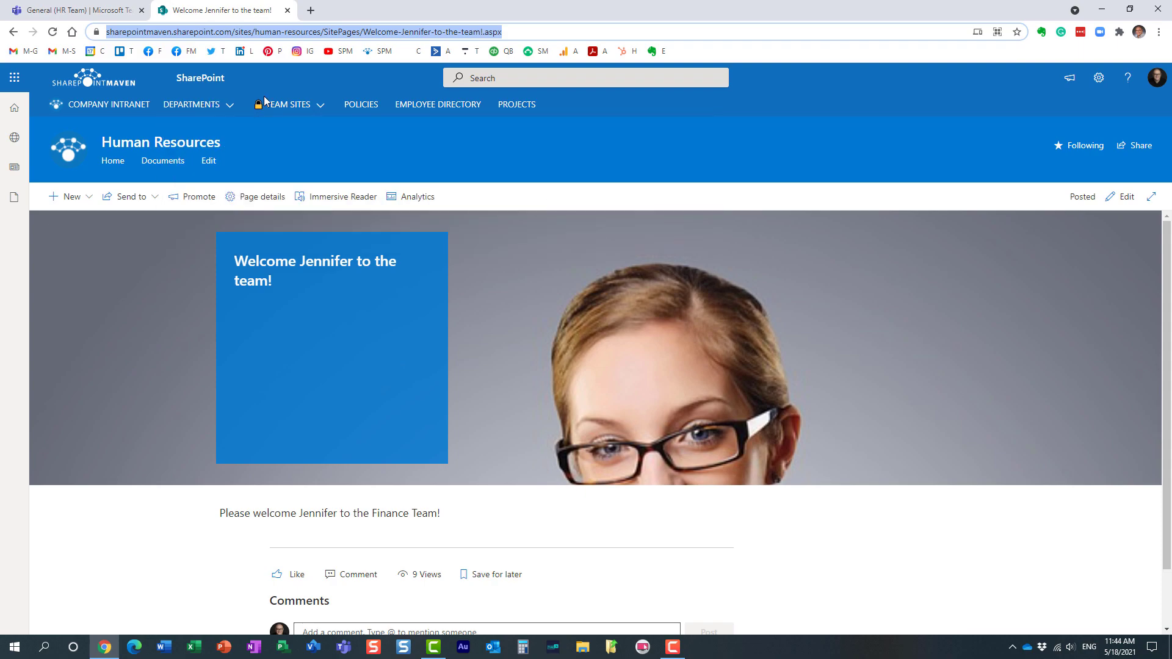
mouse_move(304, 108)
left_click(461, 143)
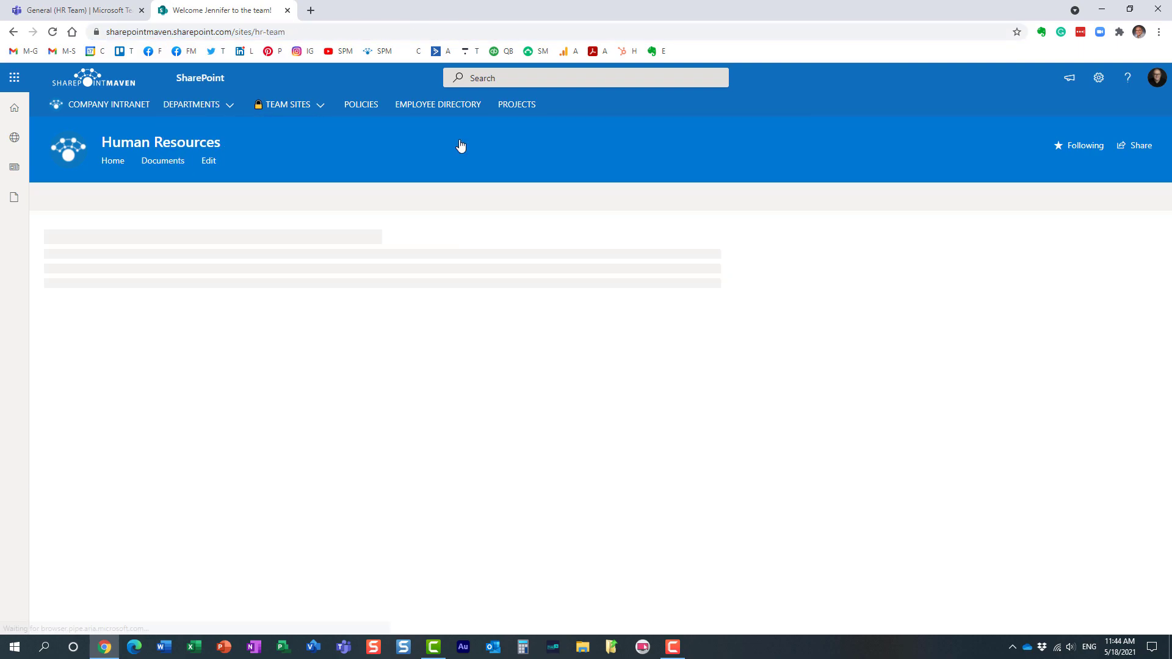